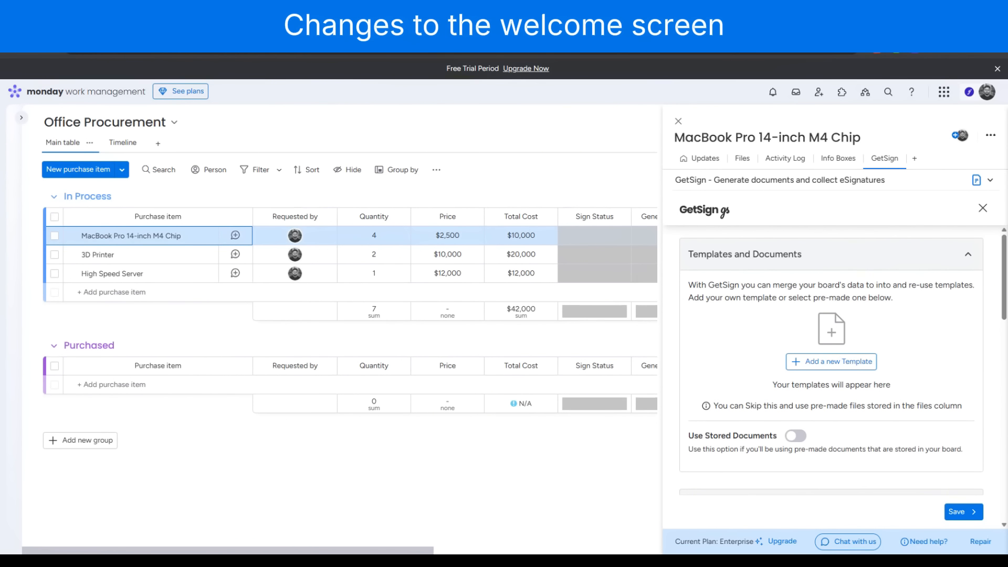
Examine the Templates and Documents and GetSign Generate settings sections for the MacBook Pro 14-inch M4 Chip item
{"action": "left_click", "coordinate": [970, 256]}
{"action": "left_click", "coordinate": [972, 403]}
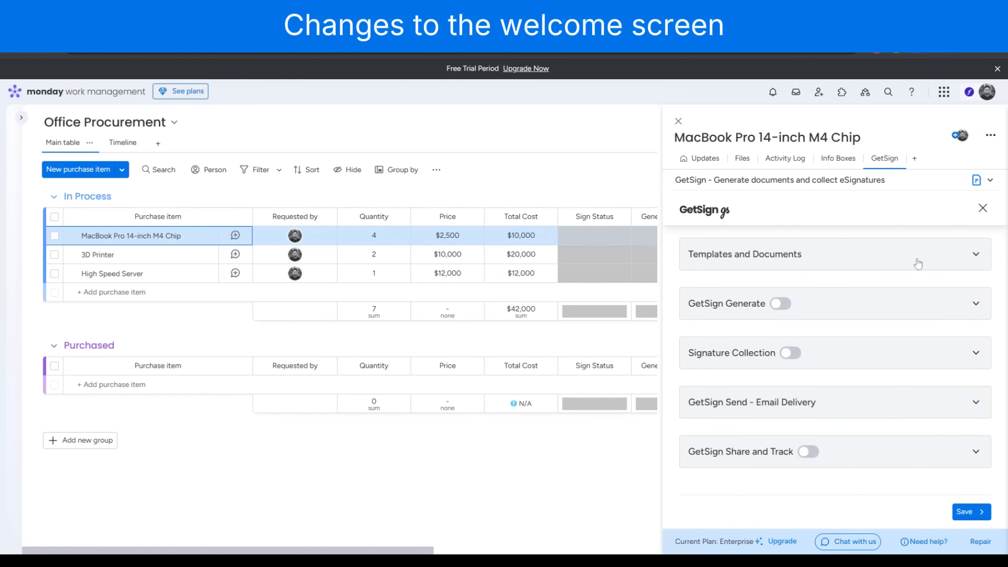
{"action": "left_click", "coordinate": [975, 255]}
{"action": "left_click", "coordinate": [975, 255]}
{"action": "left_click", "coordinate": [976, 305]}
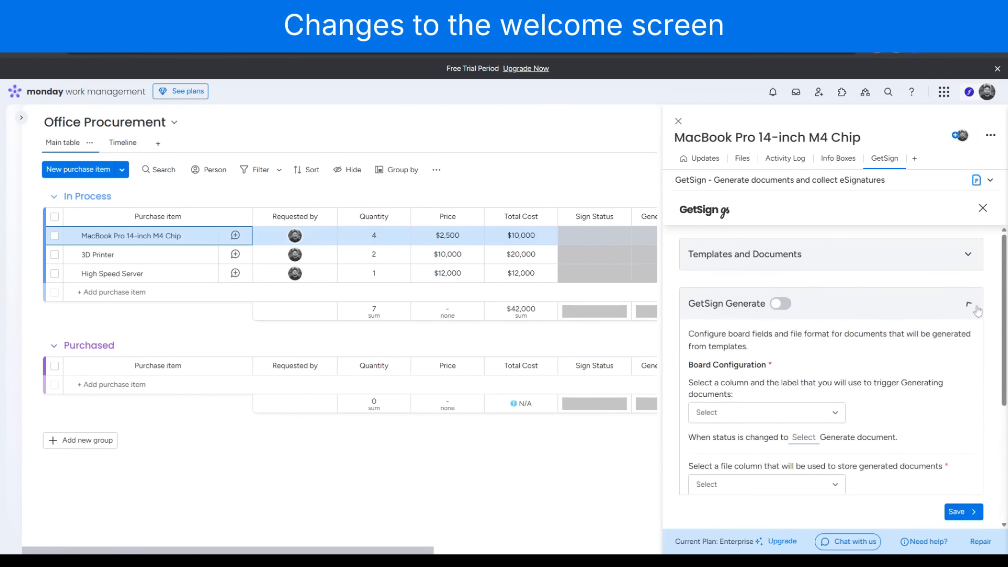
{"action": "left_click", "coordinate": [976, 306]}
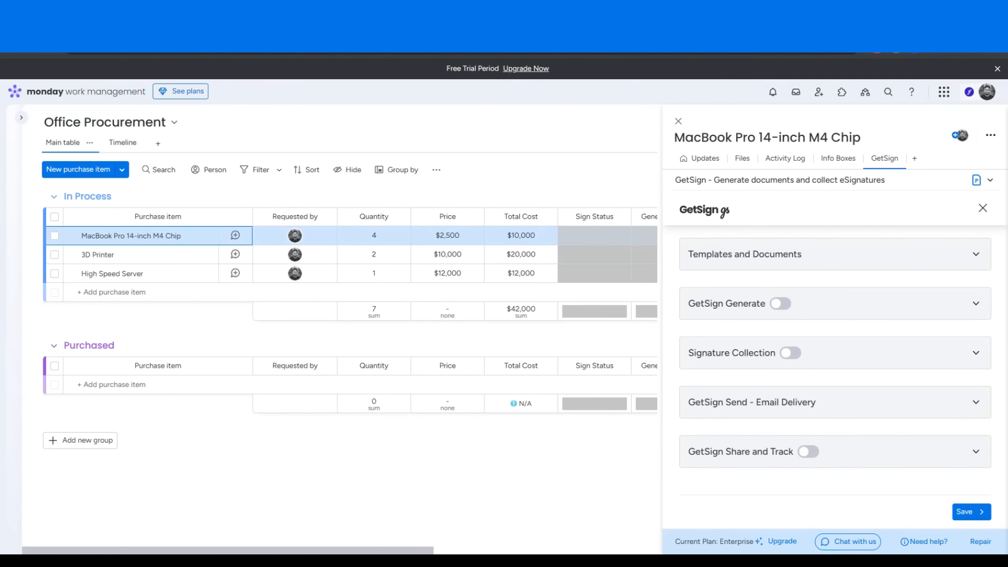
Add the purchase approval document as a new template by uploading it in Templates and Documents
{"action": "left_click", "coordinate": [975, 255]}
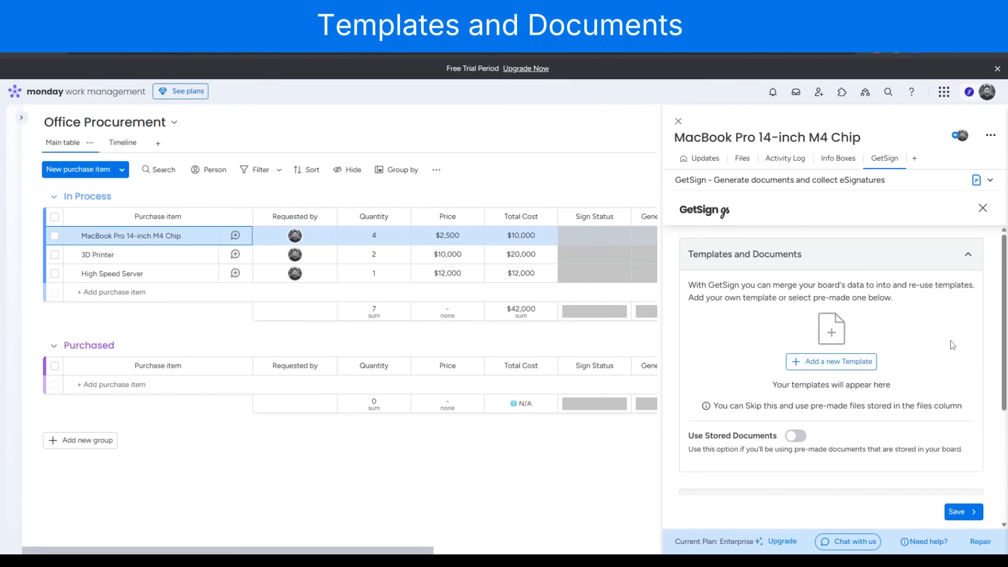
{"action": "left_click", "coordinate": [826, 367]}
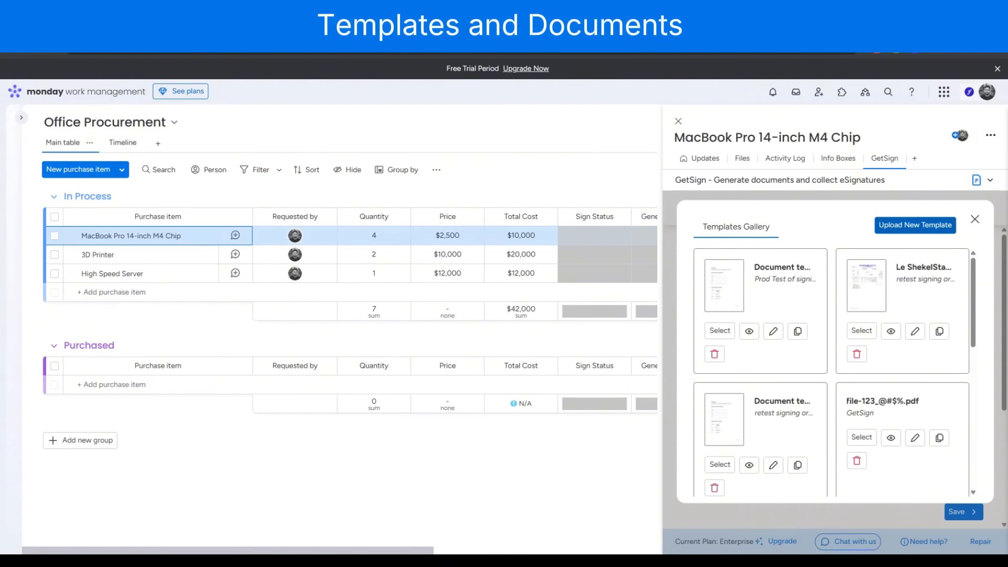
{"action": "left_click", "coordinate": [935, 225]}
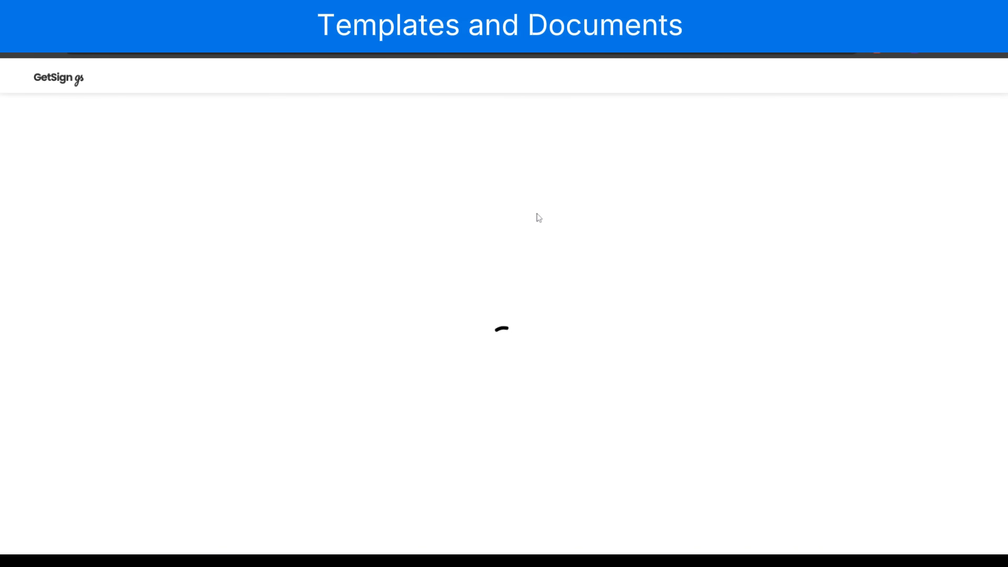
Place a CEO signature field on the Requestor signature line of the purchase approval template and save the template
{"action": "scroll", "coordinate": [609, 257], "scroll_direction": "down", "scroll_amount": 2}
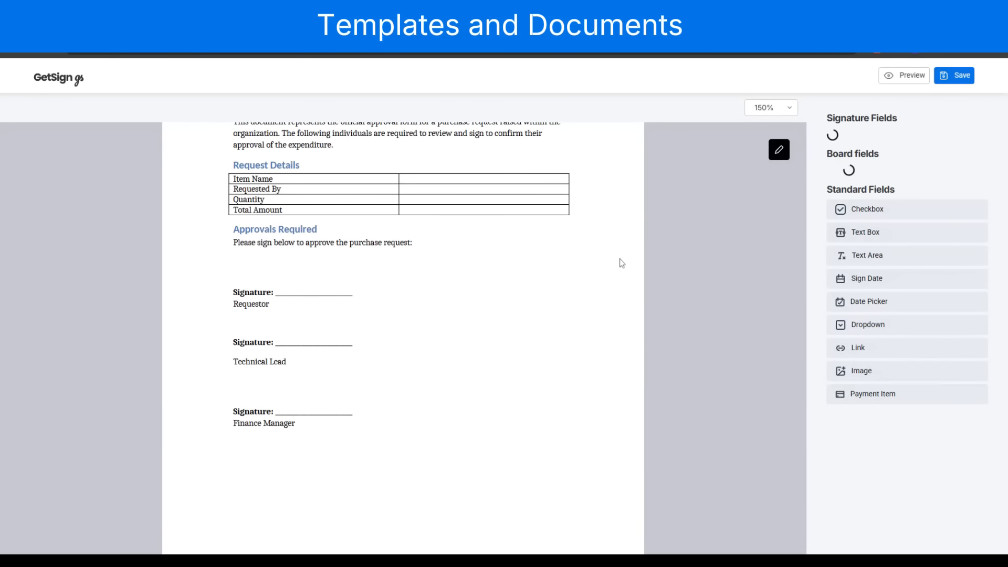
{"action": "scroll", "coordinate": [590, 288], "scroll_direction": "up", "scroll_amount": 2}
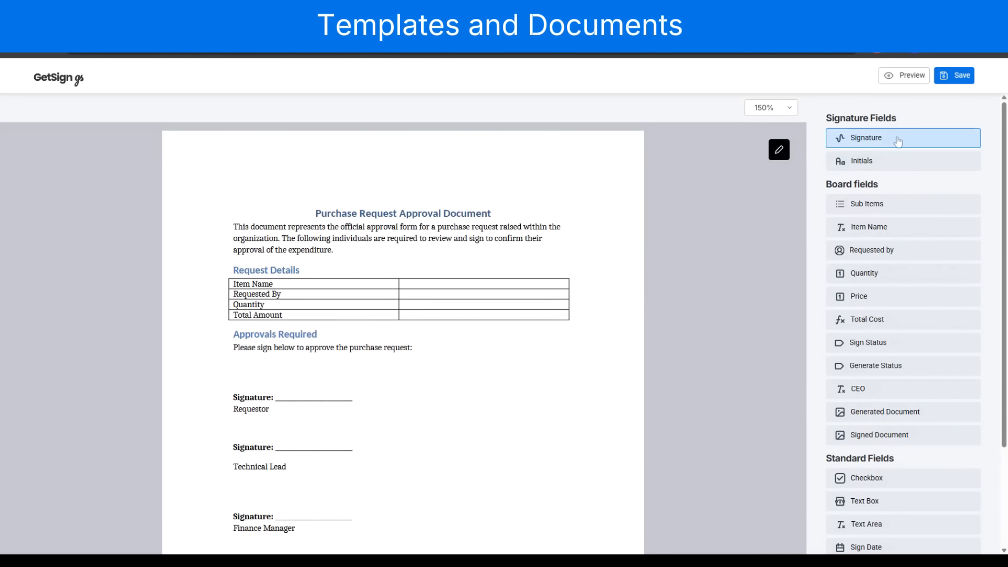
{"action": "left_click_drag", "start_coordinate": [899, 141], "coordinate": [315, 392]}
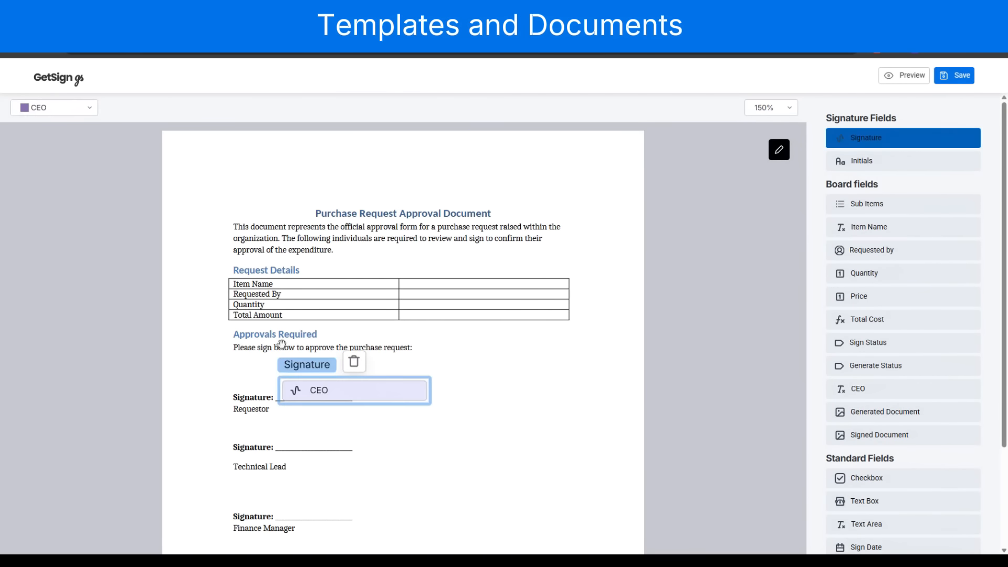
{"action": "left_click", "coordinate": [964, 76]}
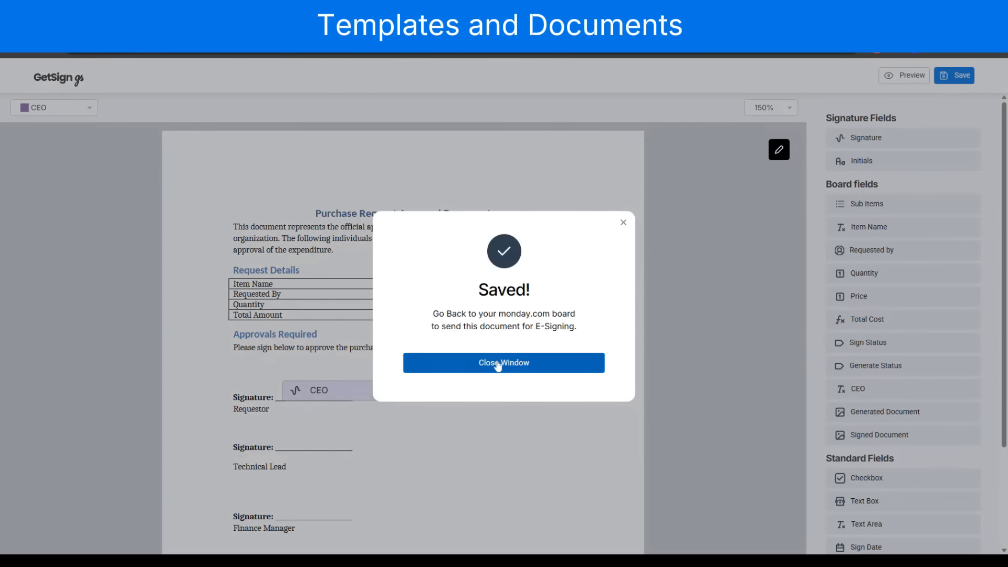
{"action": "left_click", "coordinate": [503, 363]}
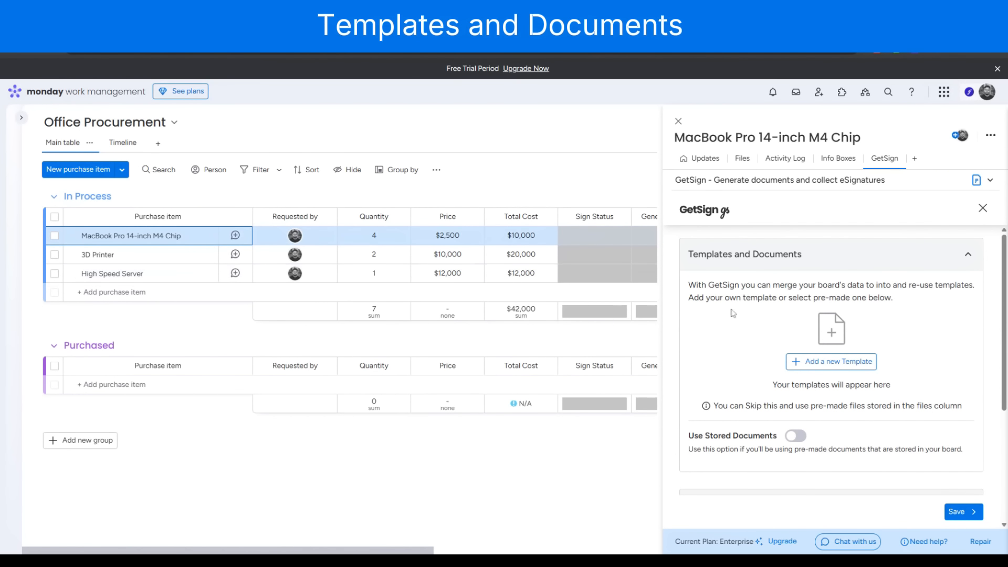
Enable GetSign Generate and set it to generate documents when Generate Status changes to Done
{"action": "left_click", "coordinate": [970, 256]}
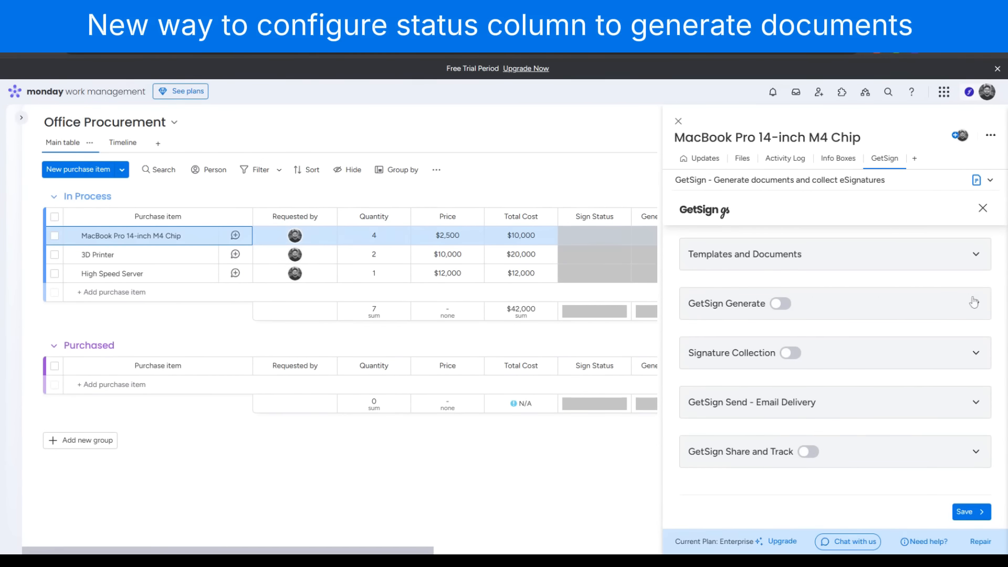
{"action": "left_click", "coordinate": [781, 303]}
{"action": "scroll", "coordinate": [832, 356], "scroll_direction": "down", "scroll_amount": 1}
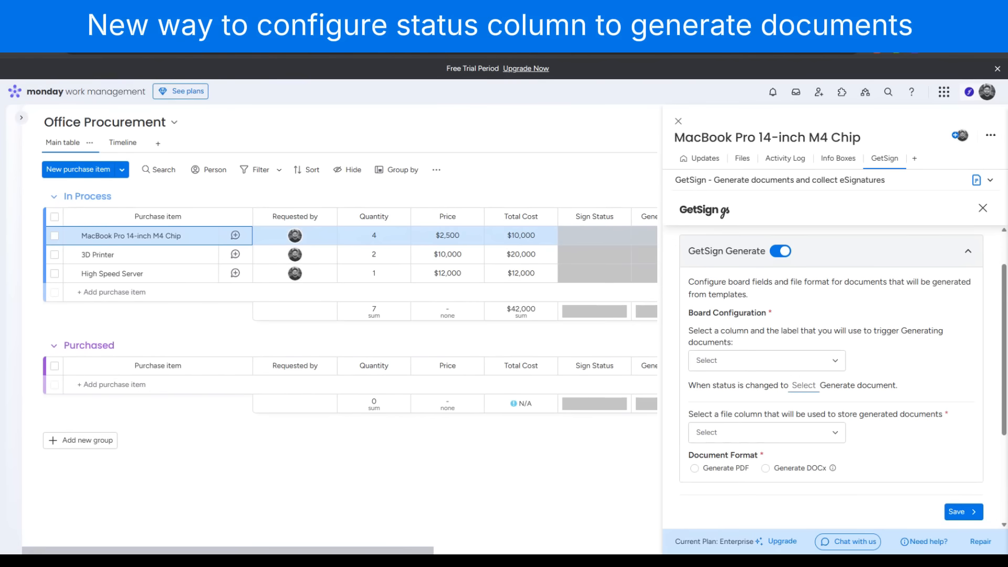
{"action": "scroll", "coordinate": [832, 357], "scroll_direction": "up", "scroll_amount": 1}
{"action": "scroll", "coordinate": [831, 357], "scroll_direction": "down", "scroll_amount": 1}
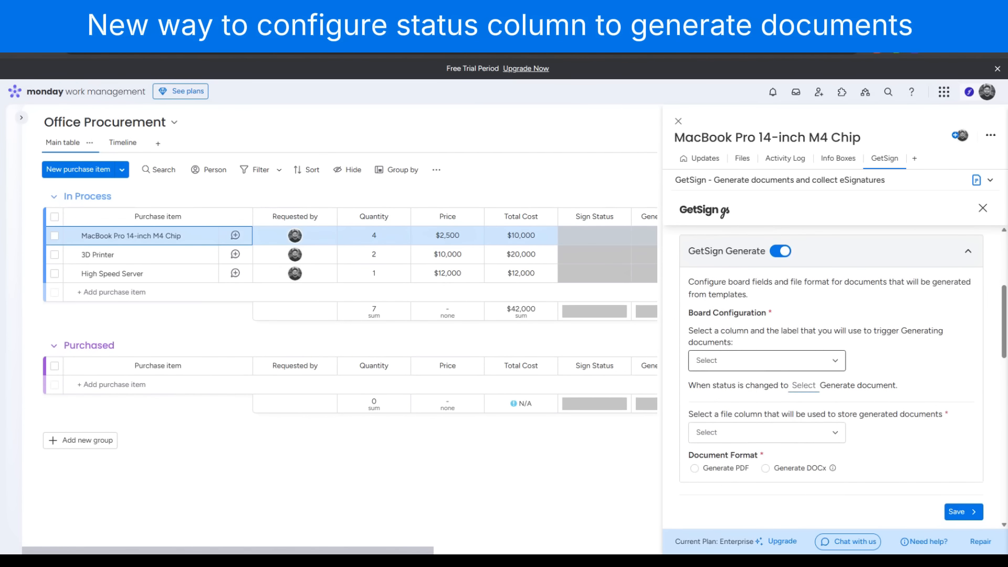
{"action": "left_click", "coordinate": [754, 365]}
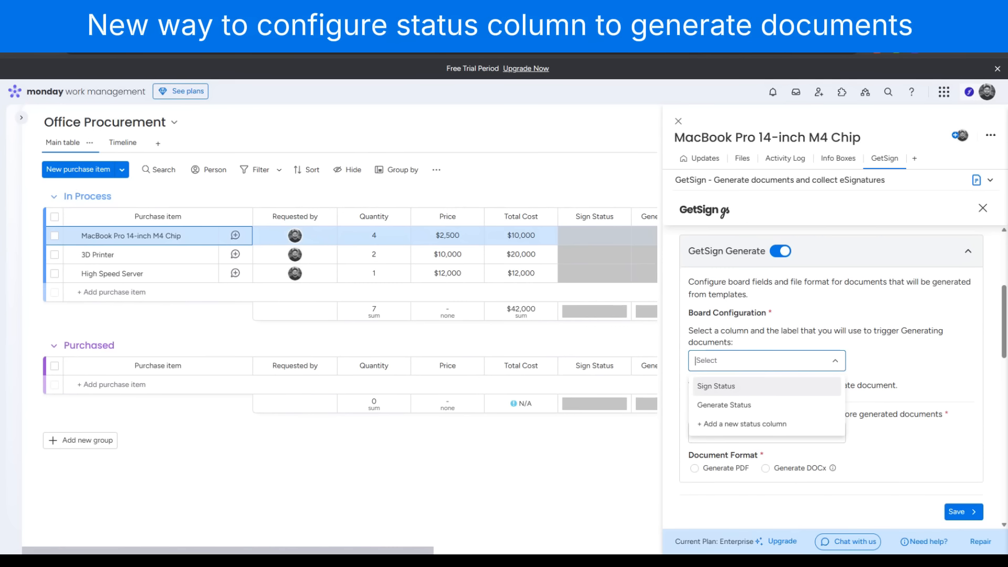
{"action": "left_click", "coordinate": [756, 406]}
{"action": "left_click", "coordinate": [802, 388]}
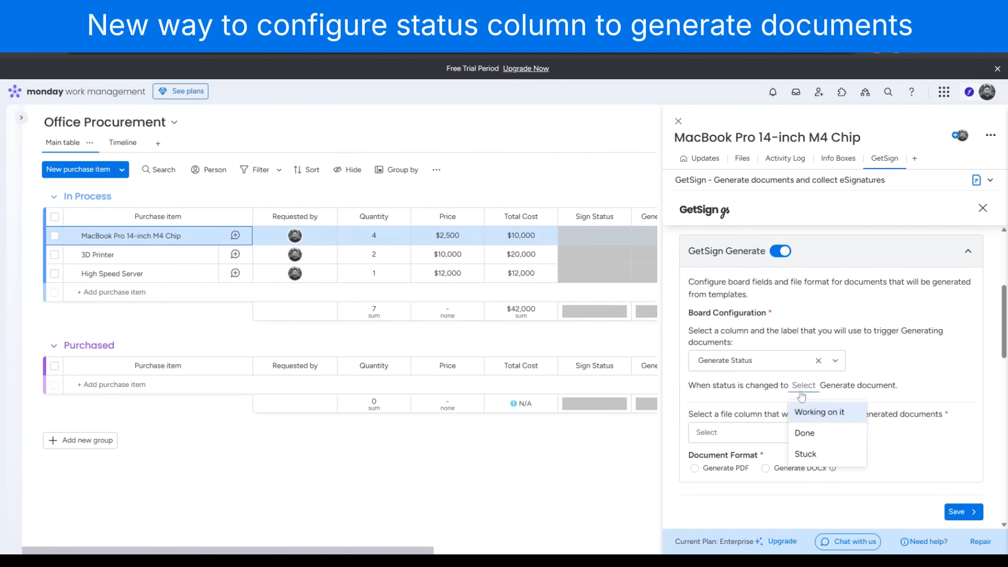
{"action": "left_click", "coordinate": [810, 435]}
Store generated documents in the Generated Document column and set the document format to DOCx
{"action": "left_click", "coordinate": [809, 433]}
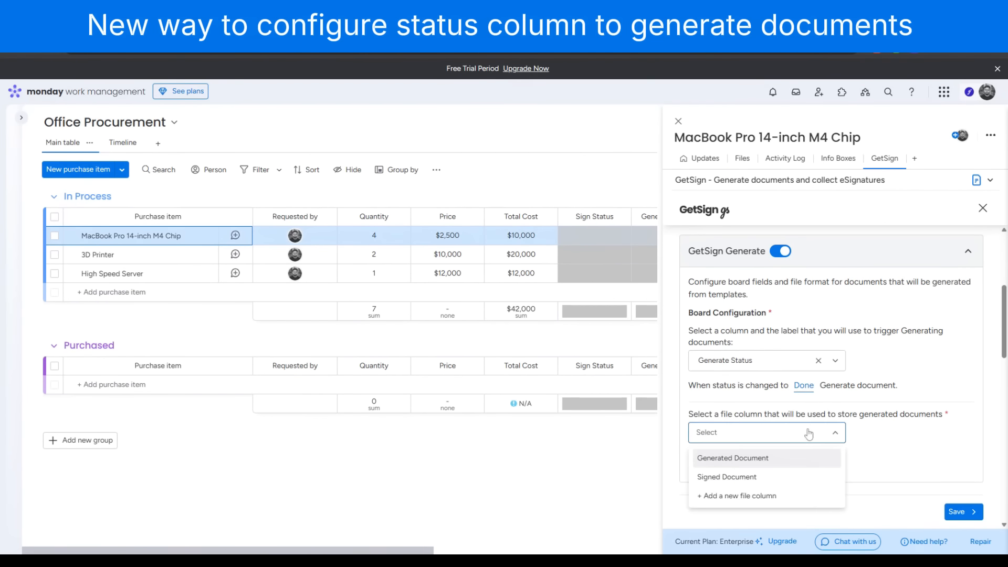
{"action": "left_click", "coordinate": [734, 460]}
{"action": "left_click", "coordinate": [694, 469]}
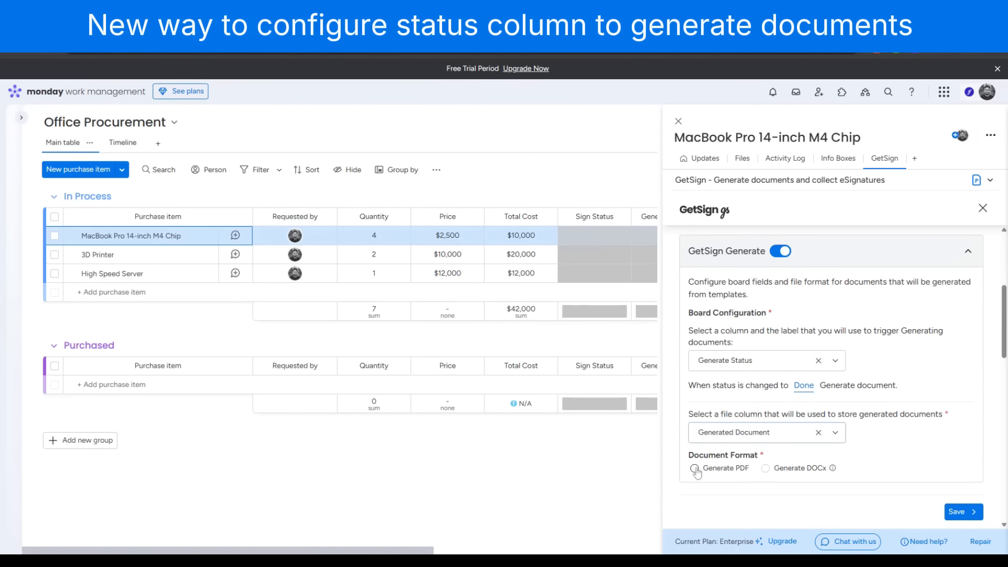
{"action": "left_click", "coordinate": [766, 468]}
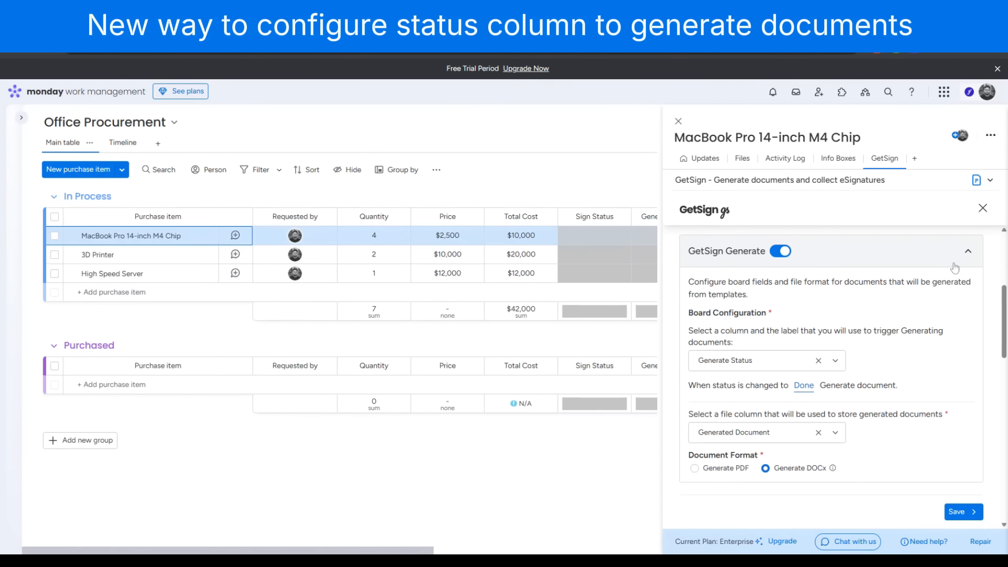
Set the MacBook Pro 14-inch M4 Chip item's Generate Status to Done to generate its document
{"action": "scroll", "coordinate": [920, 412], "scroll_direction": "down", "scroll_amount": 1}
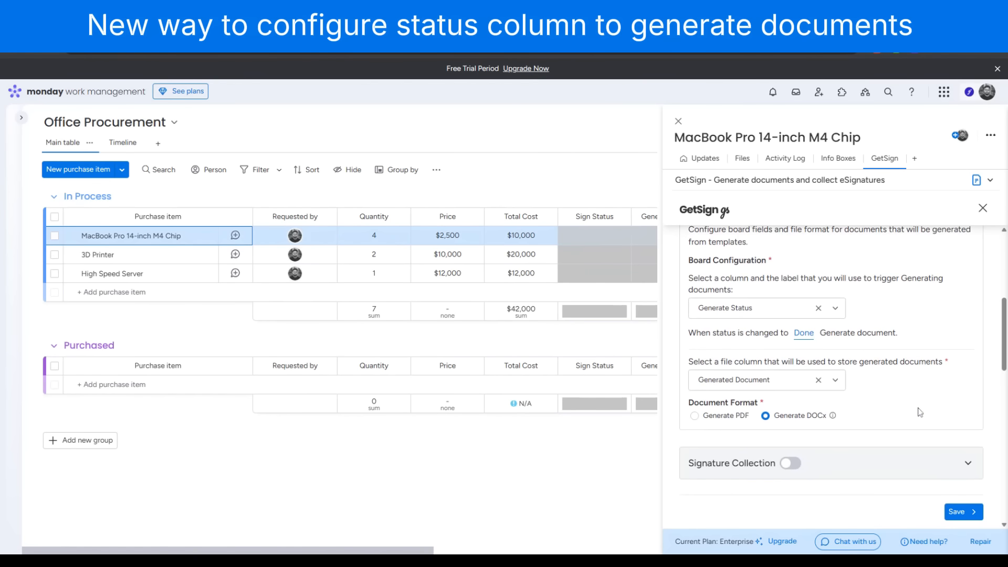
{"action": "scroll", "coordinate": [920, 412], "scroll_direction": "down", "scroll_amount": 3}
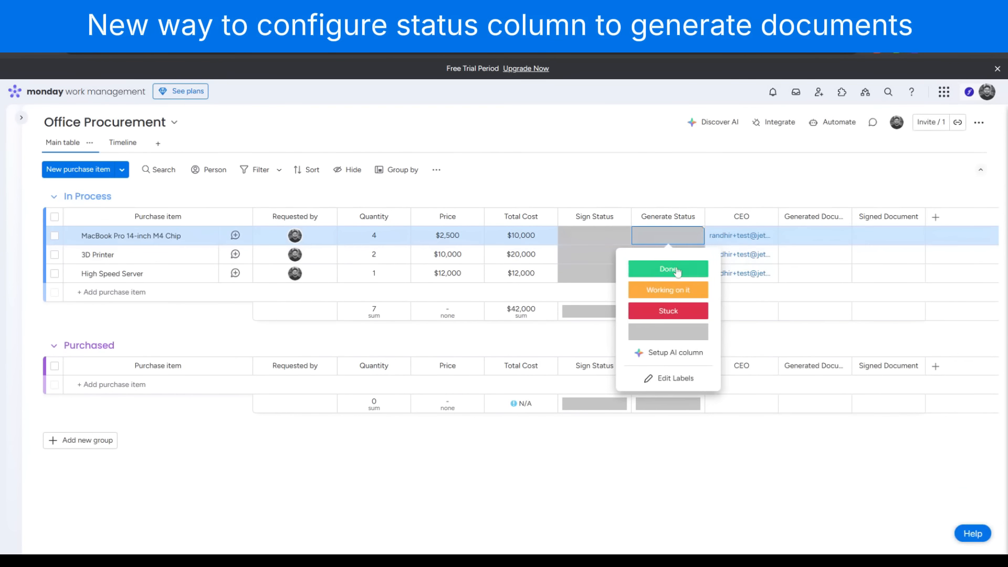
{"action": "left_click", "coordinate": [670, 267]}
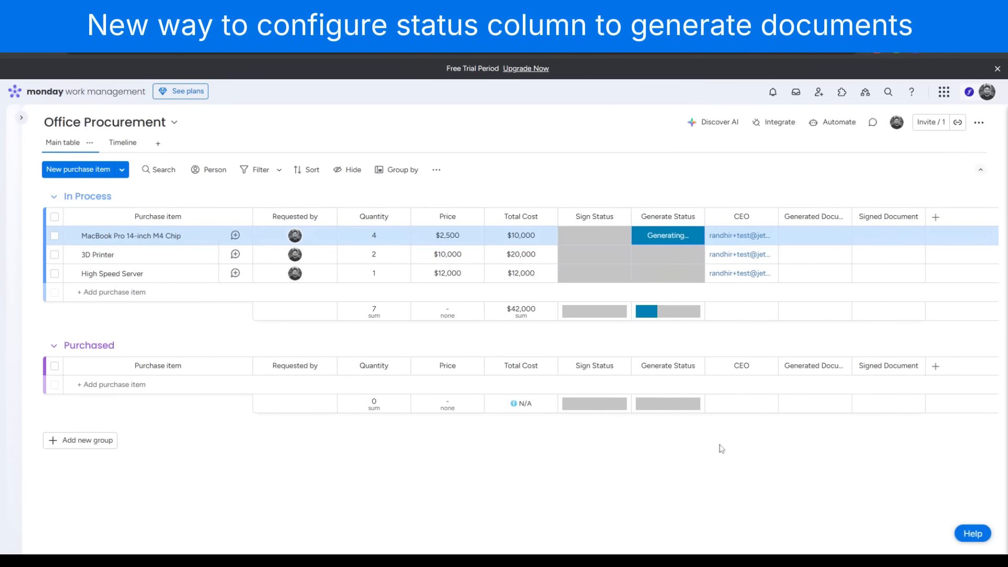
{"action": "mouse_move", "coordinate": [815, 238]}
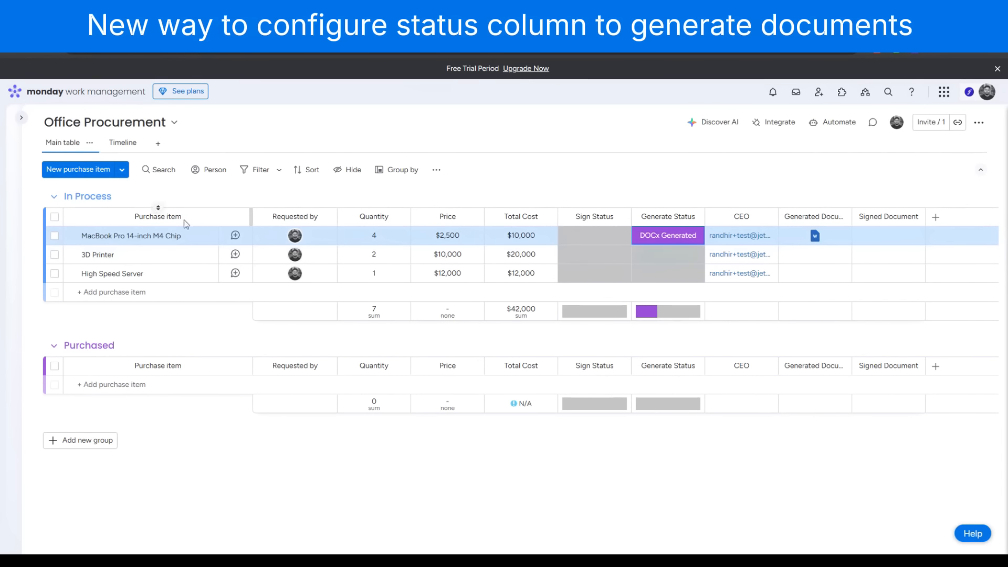
Configure Email Delivery to send documents when Sign Status changes to Done, and set the MacBook Pro item's Sign Status to Done
{"action": "left_click", "coordinate": [173, 236]}
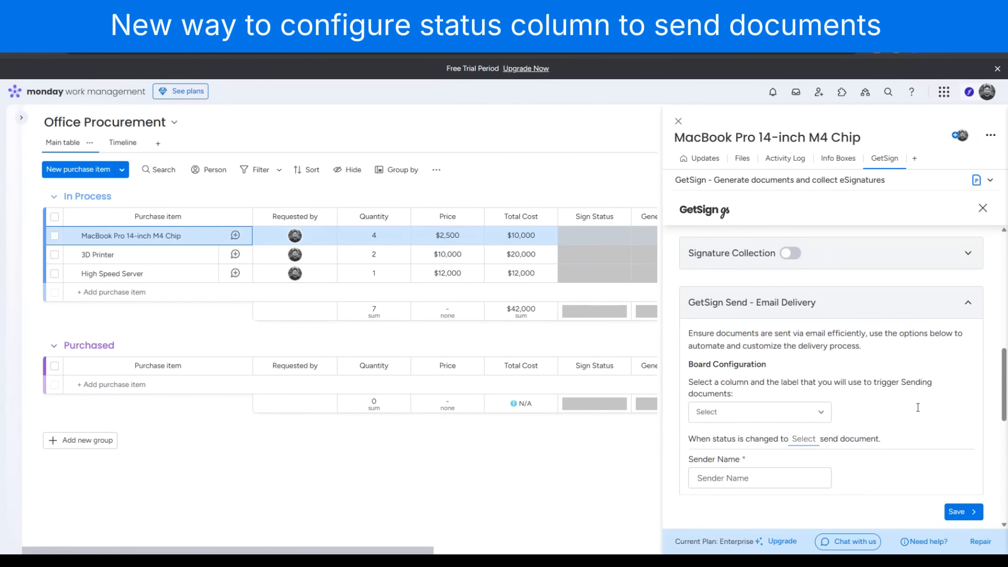
{"action": "scroll", "coordinate": [917, 407], "scroll_direction": "down", "scroll_amount": 1}
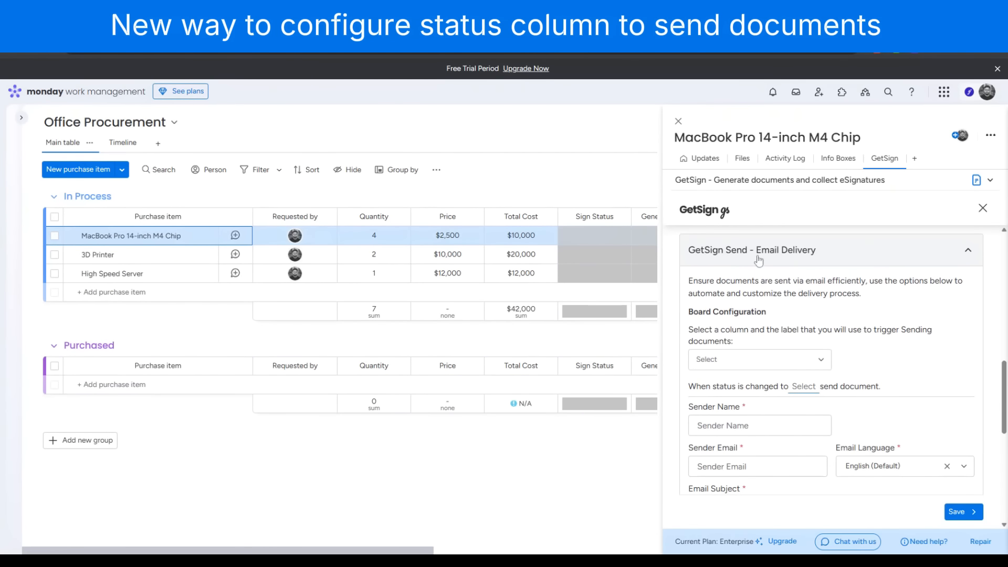
{"action": "left_click", "coordinate": [767, 360]}
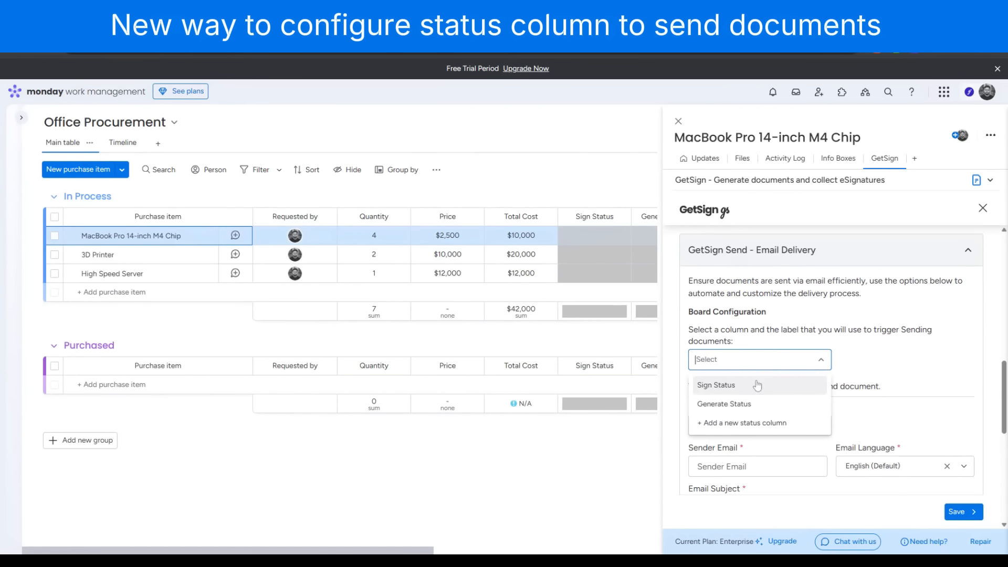
{"action": "left_click", "coordinate": [758, 386]}
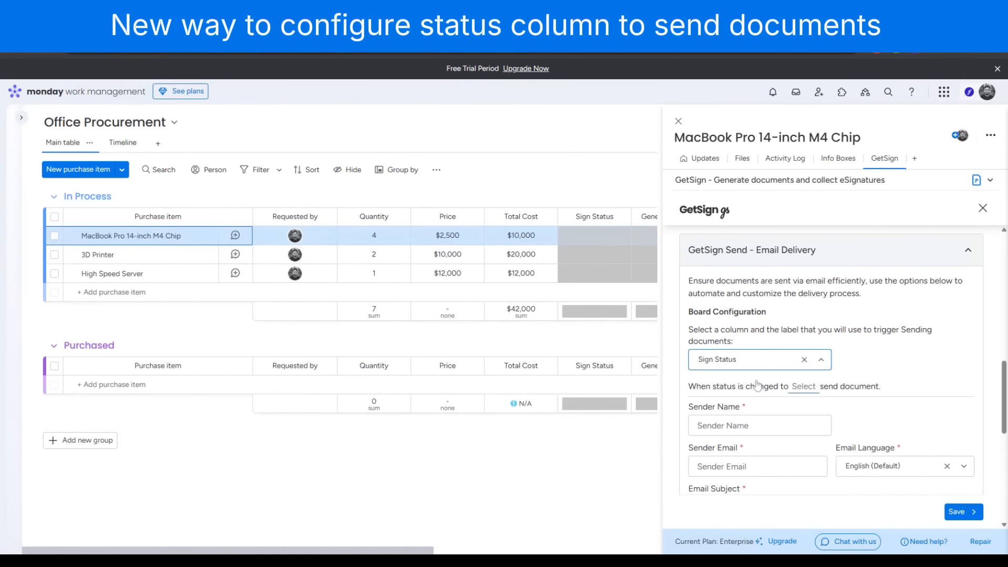
{"action": "left_click", "coordinate": [803, 387]}
{"action": "left_click", "coordinate": [807, 435]}
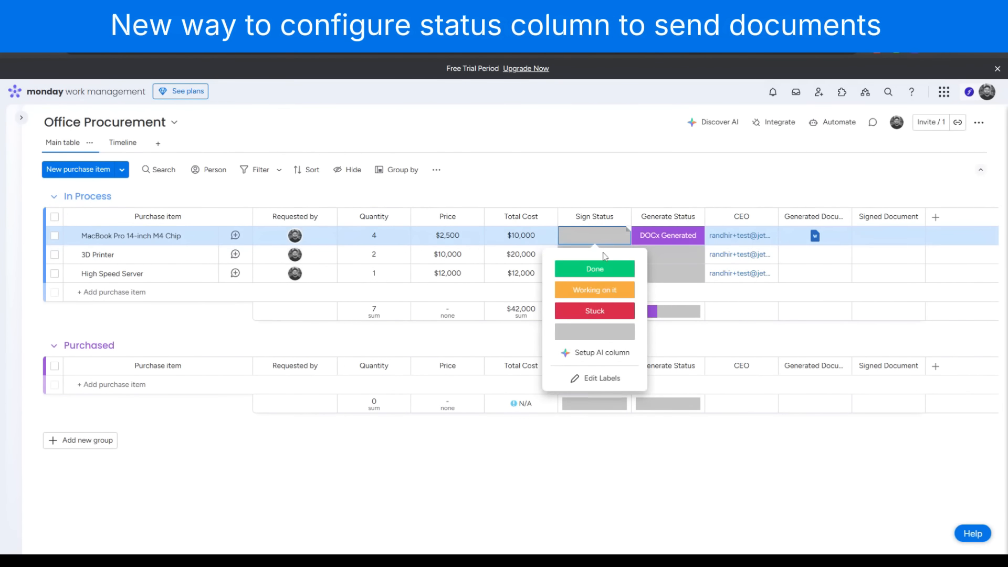
{"action": "left_click", "coordinate": [601, 273]}
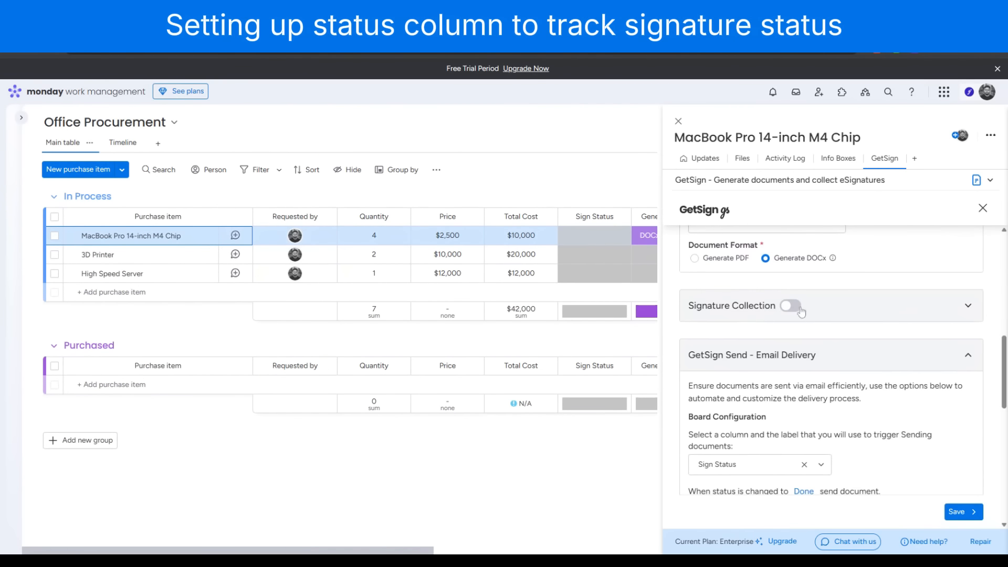
Enable Signature Collection, track its workflow in Sign Status, store signed files in Signed Document, and save the settings
{"action": "left_click", "coordinate": [791, 306]}
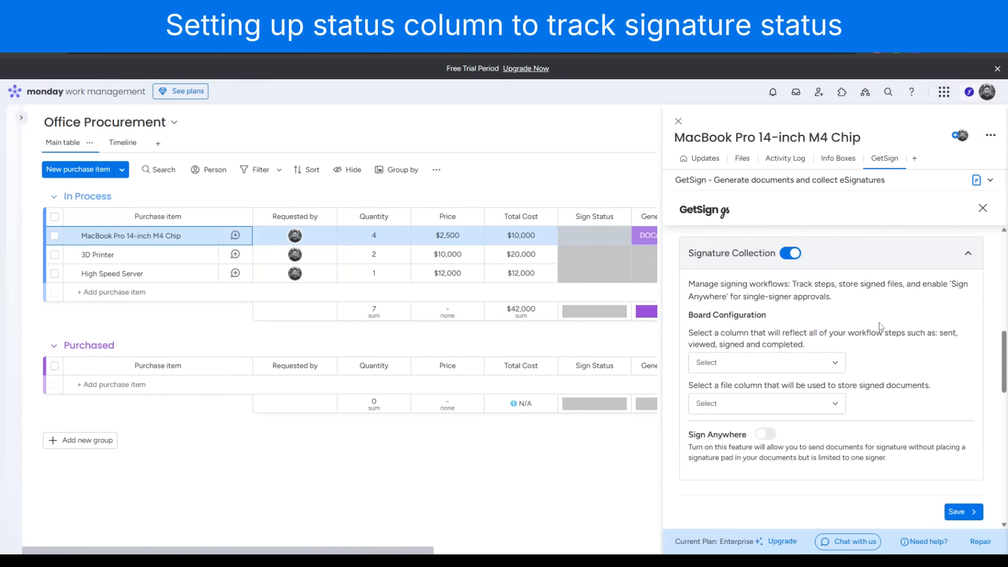
{"action": "left_click", "coordinate": [829, 364]}
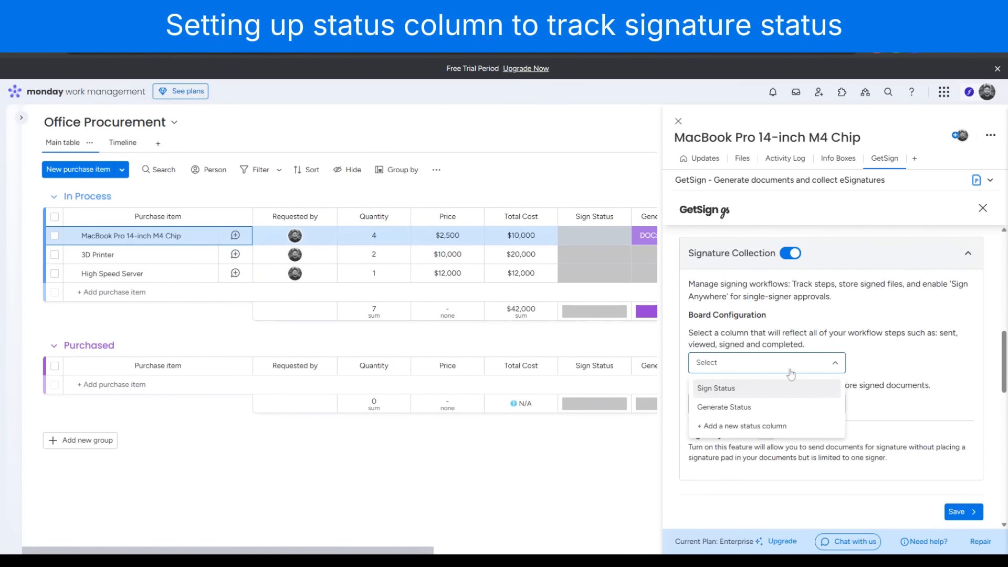
{"action": "left_click", "coordinate": [722, 390]}
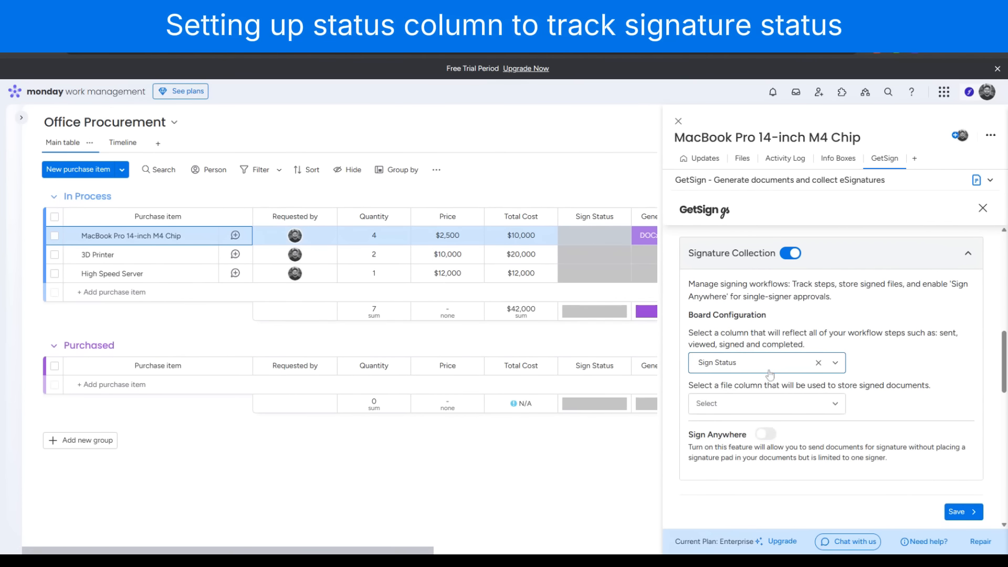
{"action": "left_click", "coordinate": [759, 404]}
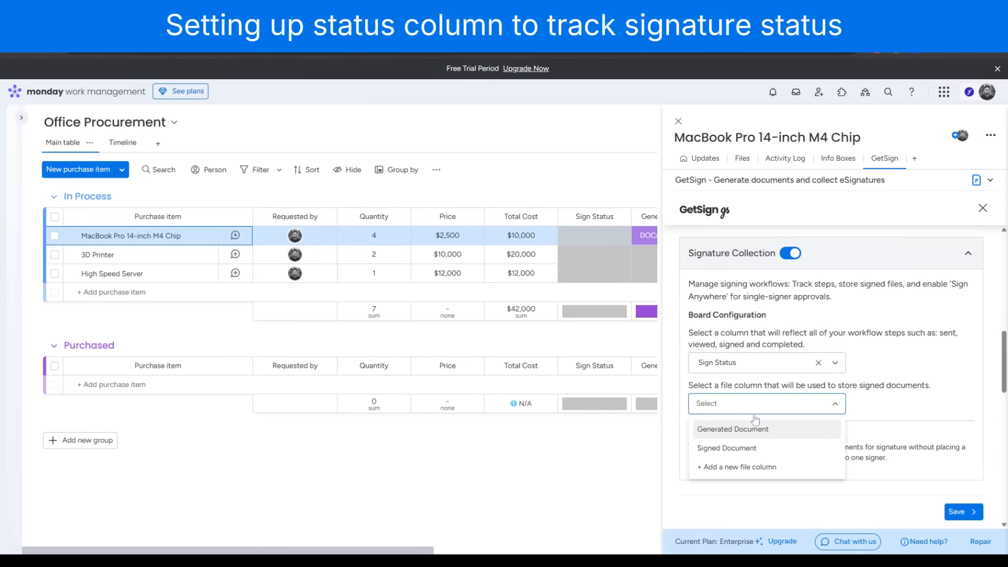
{"action": "left_click", "coordinate": [728, 448]}
{"action": "left_click", "coordinate": [955, 512]}
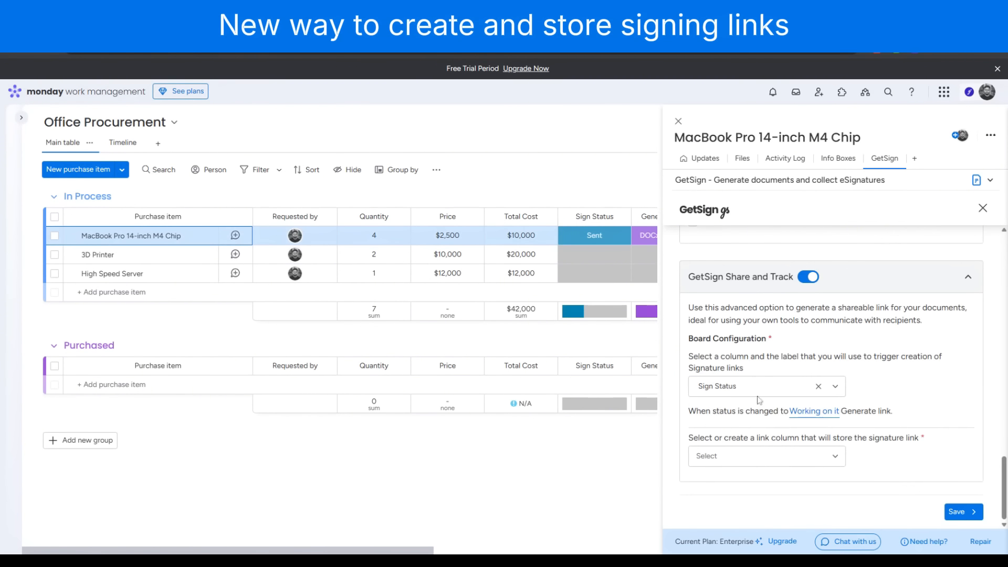
{"action": "left_click", "coordinate": [745, 386]}
{"action": "left_click", "coordinate": [751, 430]}
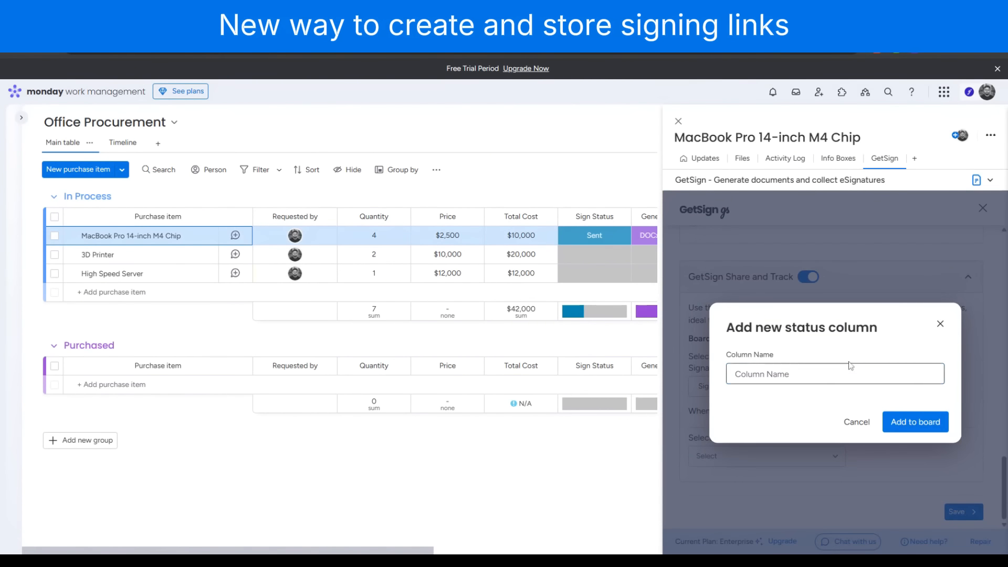
{"action": "left_click", "coordinate": [940, 324]}
Add a status column named Create Signing Link as the Share and Track trigger, generating the link when its status changes to Done
{"action": "left_click", "coordinate": [764, 387]}
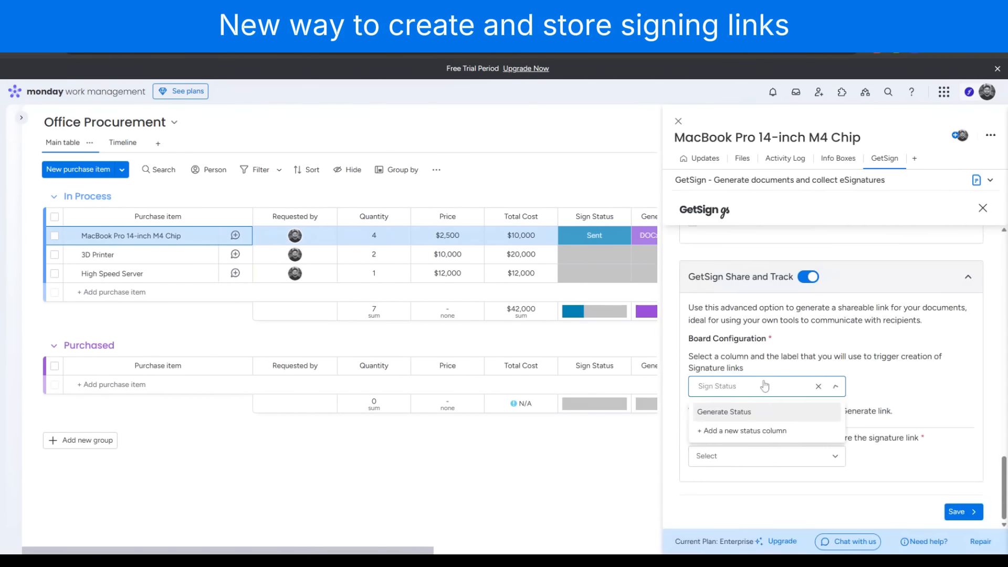
{"action": "left_click", "coordinate": [751, 432]}
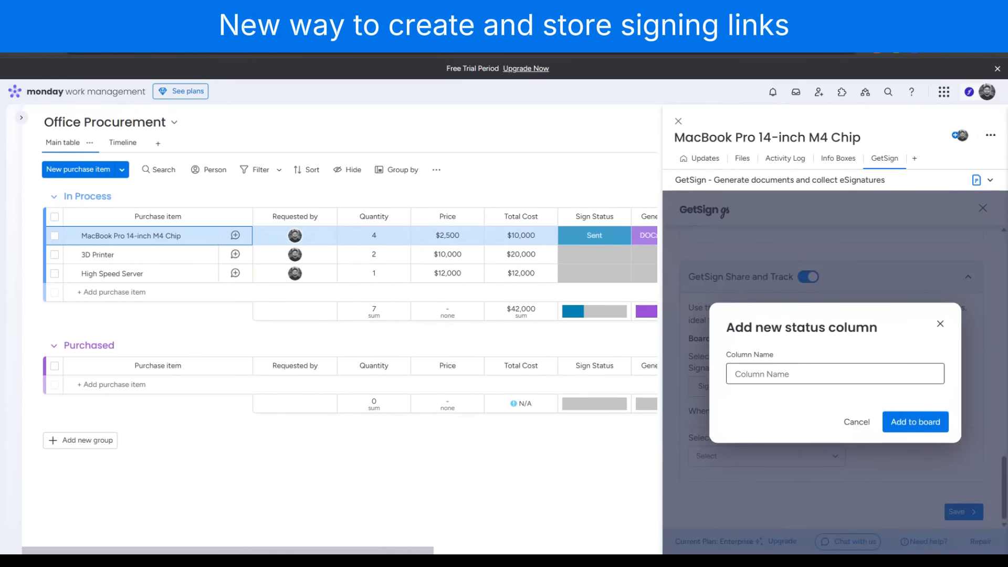
{"action": "type", "text": "Create Signing Link"}
{"action": "left_click", "coordinate": [900, 422]}
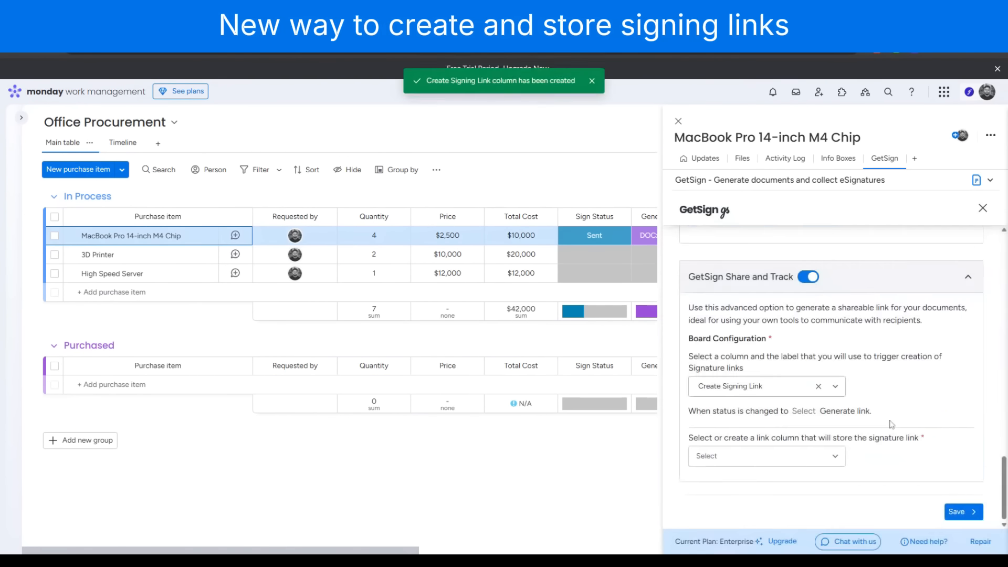
{"action": "left_click", "coordinate": [825, 419]}
{"action": "left_click", "coordinate": [808, 458]}
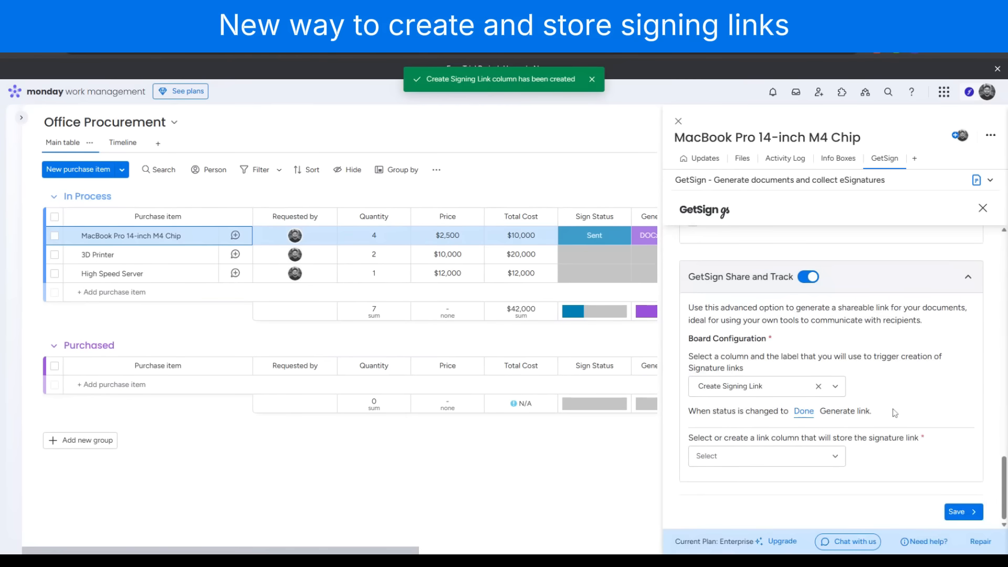
Add a link column named Signing Link to store the signature link, and save the GetSign settings
{"action": "left_click", "coordinate": [794, 460]}
{"action": "left_click", "coordinate": [758, 485]}
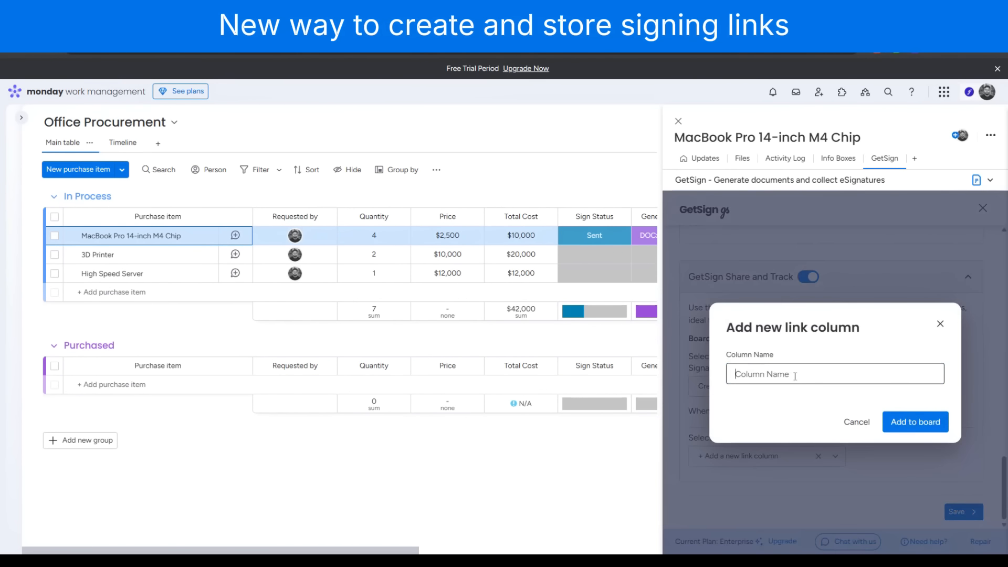
{"action": "type", "text": "Signing Link"}
{"action": "left_click", "coordinate": [913, 428]}
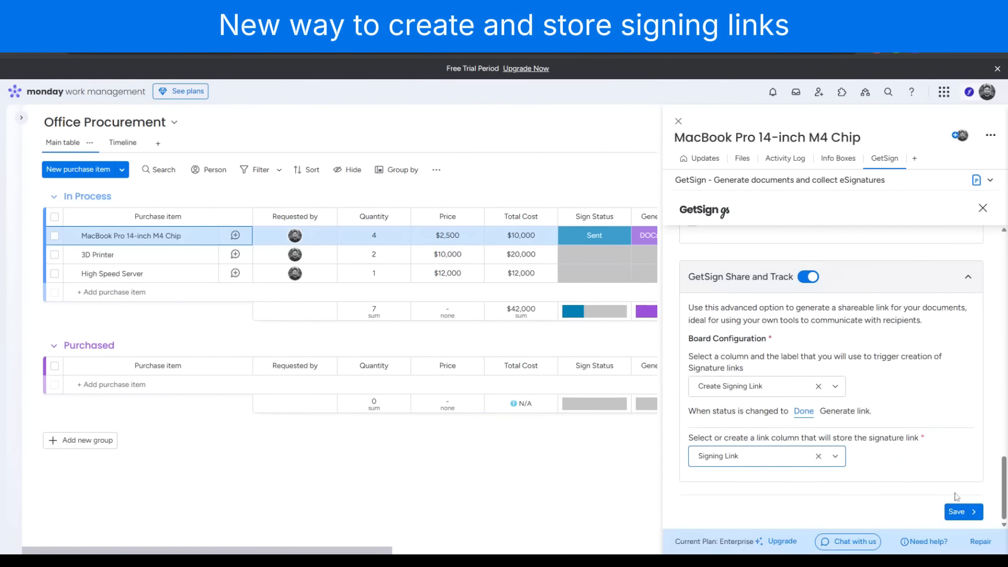
{"action": "left_click", "coordinate": [958, 512]}
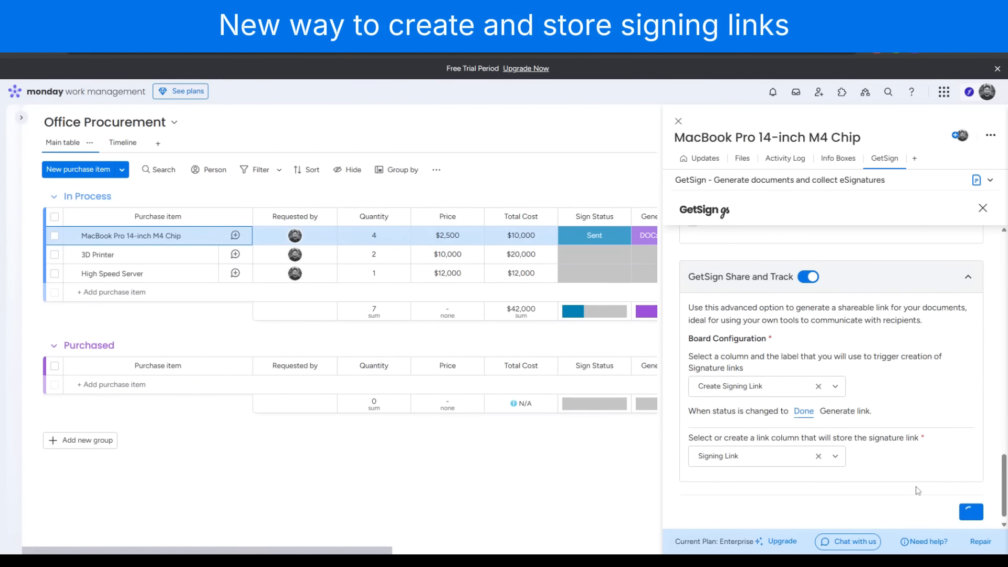
Close the item details and set the MacBook Pro 14-inch M4 Chip item's Create Signing Link status to Done
{"action": "left_click", "coordinate": [679, 121]}
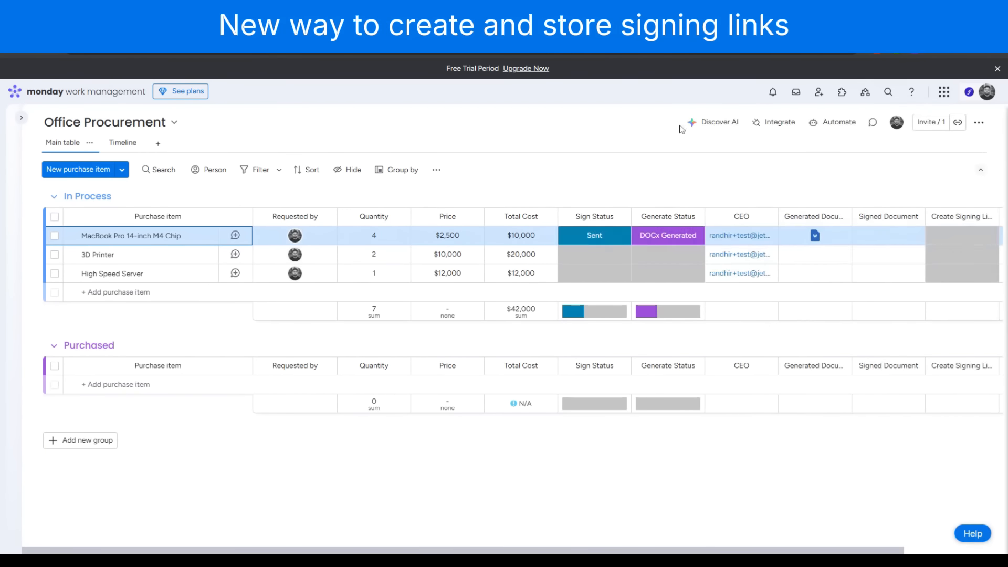
{"action": "scroll", "coordinate": [952, 249], "scroll_direction": "right", "scroll_amount": 3}
{"action": "left_click", "coordinate": [853, 237]}
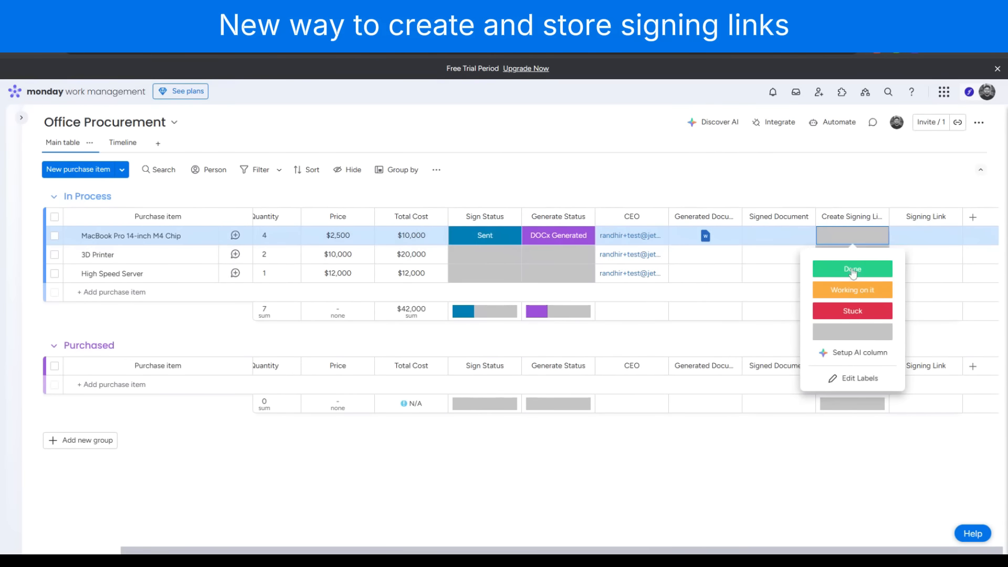
{"action": "left_click", "coordinate": [852, 267]}
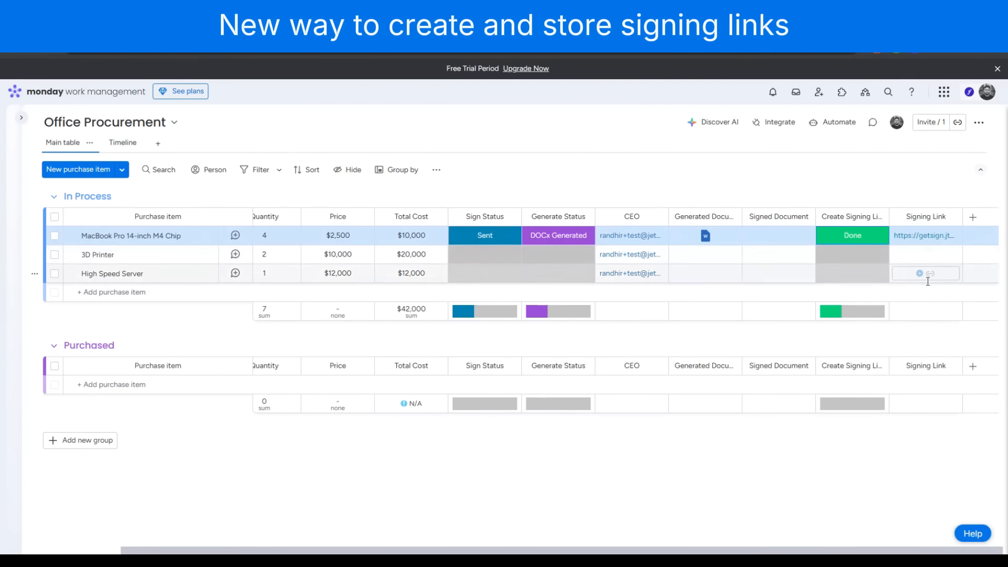
Open the MacBook Pro item's signing link and review the Purchase Request Approval Document
{"action": "left_click", "coordinate": [925, 235]}
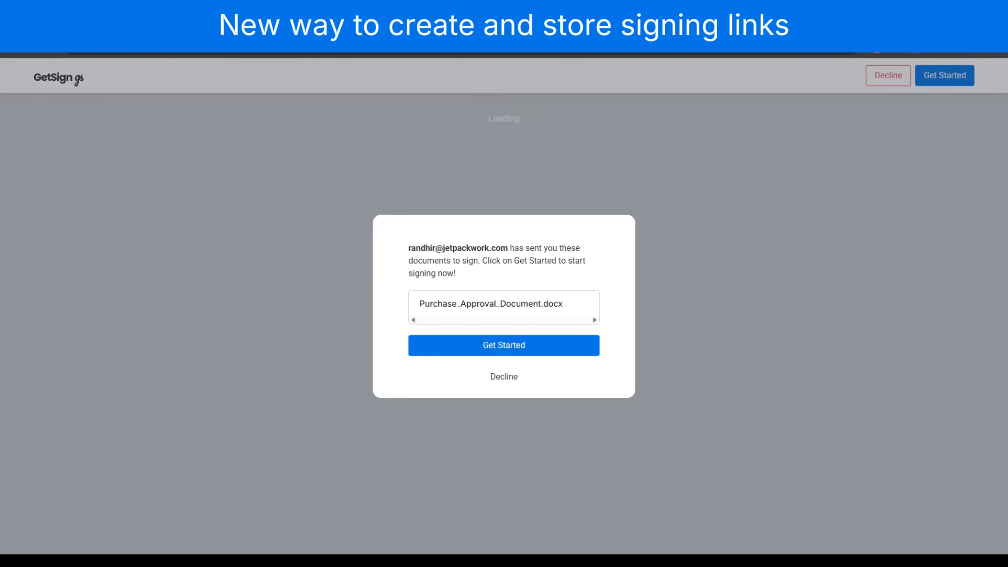
{"action": "left_click", "coordinate": [489, 346]}
{"action": "scroll", "coordinate": [500, 349], "scroll_direction": "down", "scroll_amount": 2}
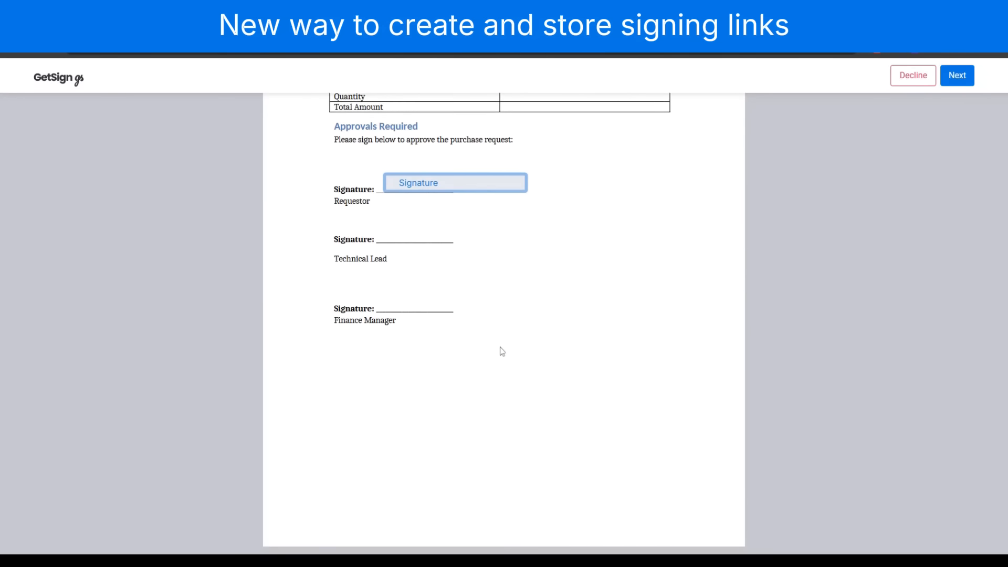
{"action": "scroll", "coordinate": [419, 293], "scroll_direction": "up", "scroll_amount": 2}
Draw a signature in the Requestor signature field and finish signing the document
{"action": "left_click", "coordinate": [420, 293]}
{"action": "left_click_drag", "start_coordinate": [478, 340], "coordinate": [556, 337]}
{"action": "left_click", "coordinate": [600, 393]}
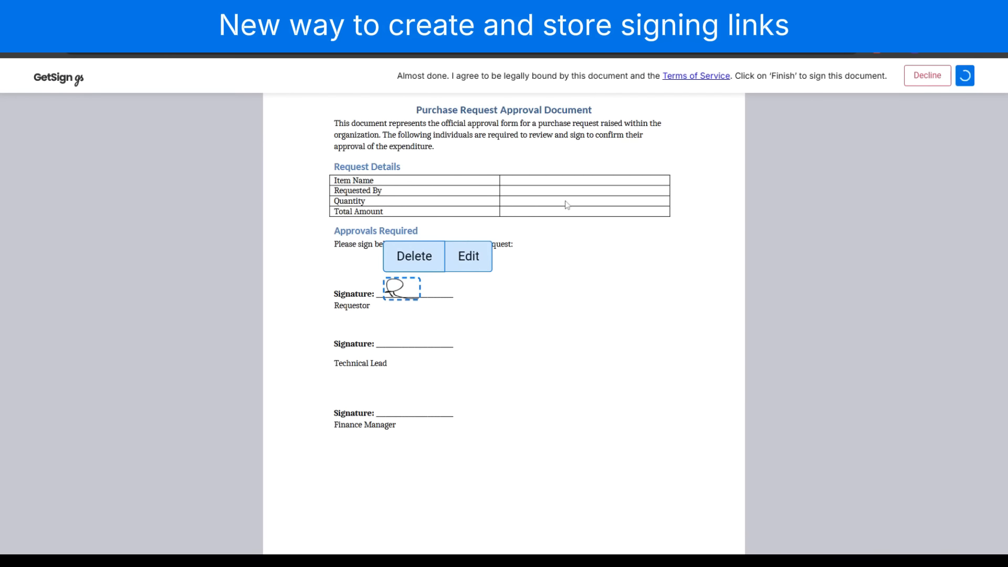
{"action": "left_click", "coordinate": [963, 79]}
{"action": "left_click", "coordinate": [520, 363]}
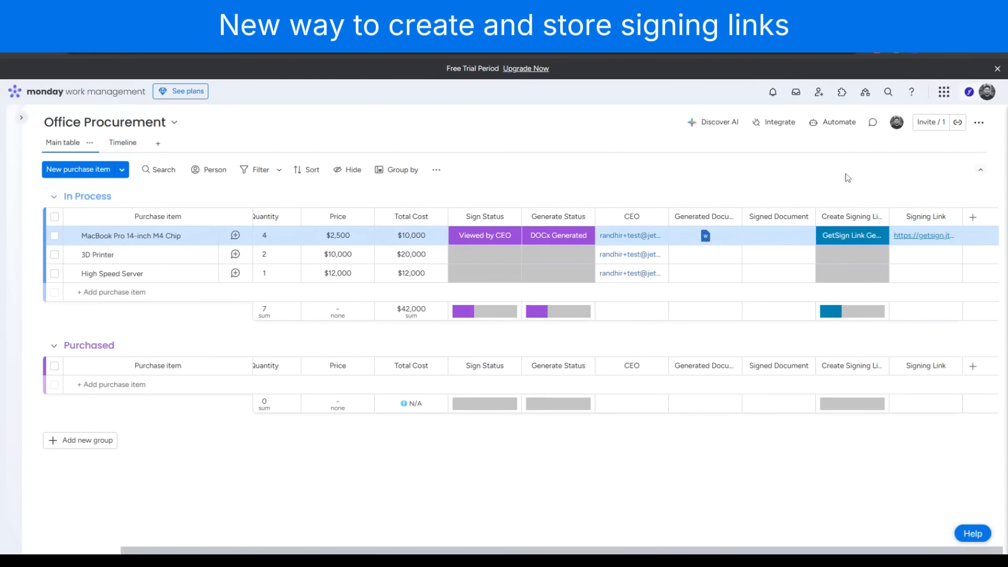